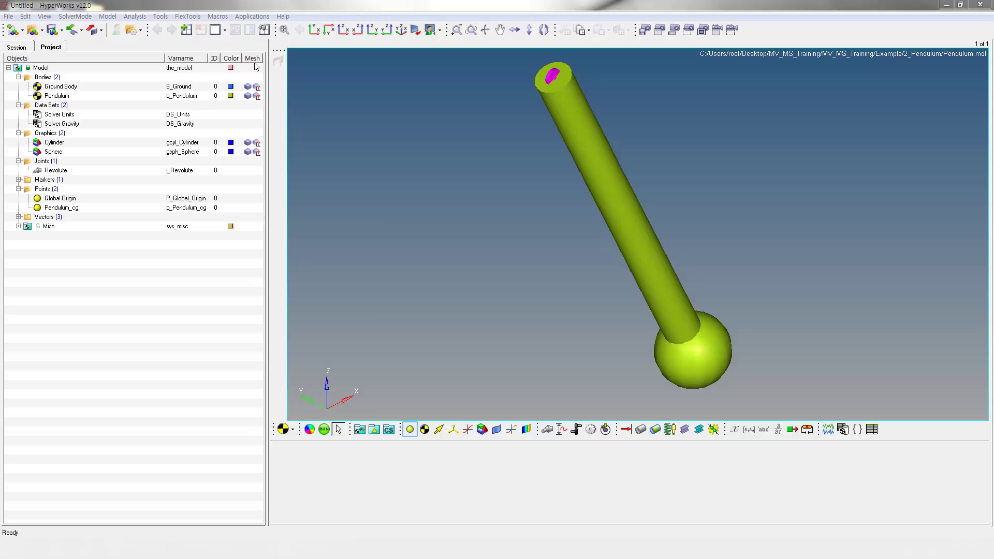
Start a new point labelled Pendulum2_cg with variable name p_Pendulum2_cg.
{"action": "left_click", "coordinate": [409, 430]}
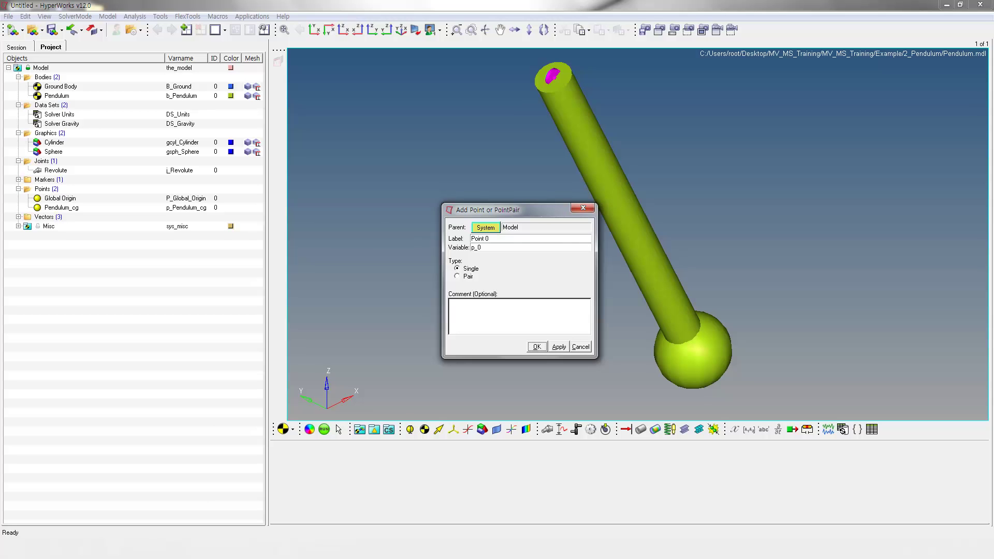
{"action": "triple_click", "coordinate": [493, 238]}
{"action": "type", "text": "Pendulum2_cg"}
{"action": "left_click_drag", "start_coordinate": [511, 238], "coordinate": [465, 238]}
{"action": "key", "text": "ctrl+c"}
{"action": "left_click_drag", "start_coordinate": [476, 247], "coordinate": [493, 252]}
{"action": "key", "text": "ctrl+v"}
Create the Pendulum2_cg point and place it at X 300, Z -400.
{"action": "left_click", "coordinate": [537, 347]}
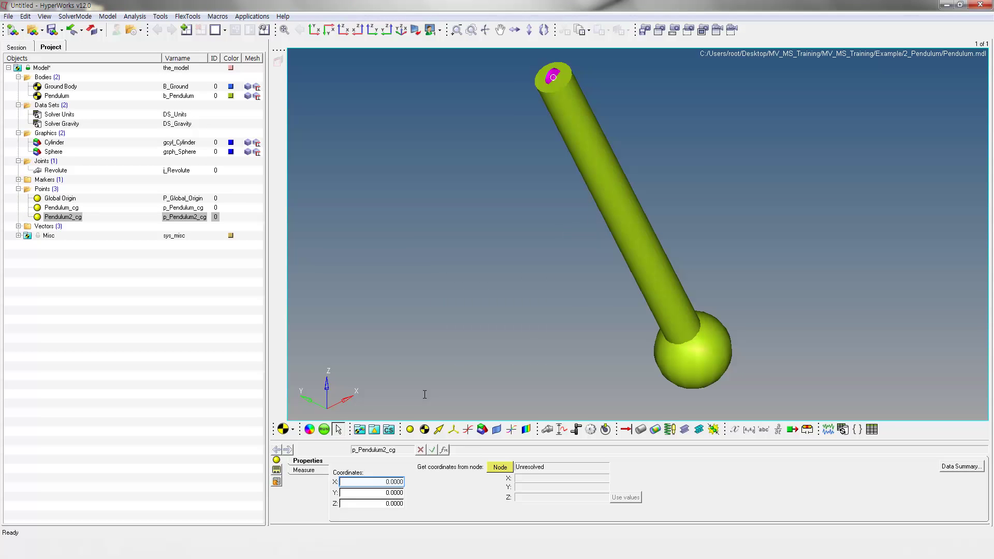
{"action": "double_click", "coordinate": [399, 481]}
{"action": "type", "text": "3"}
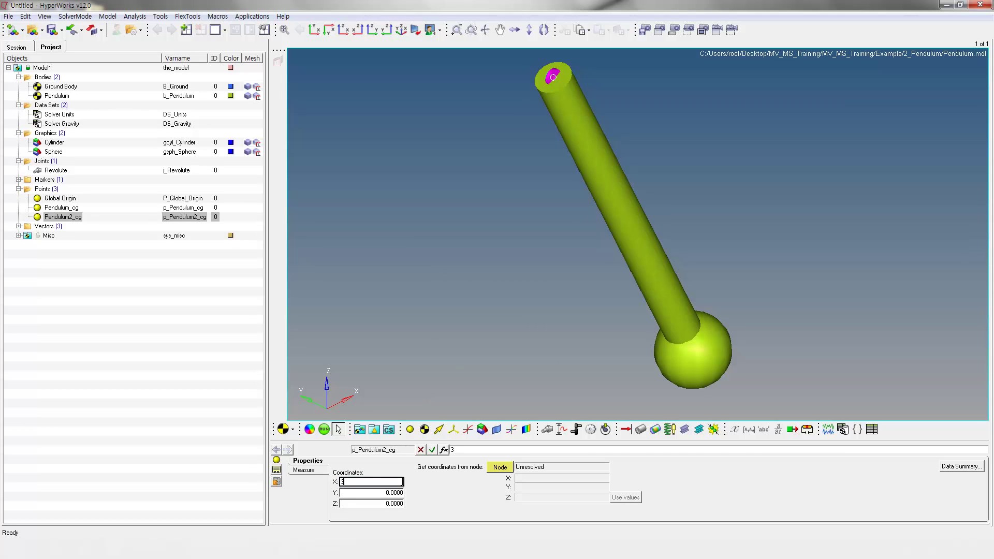
{"action": "type", "text": "00"}
{"action": "double_click", "coordinate": [394, 504]}
{"action": "type", "text": "-40"}
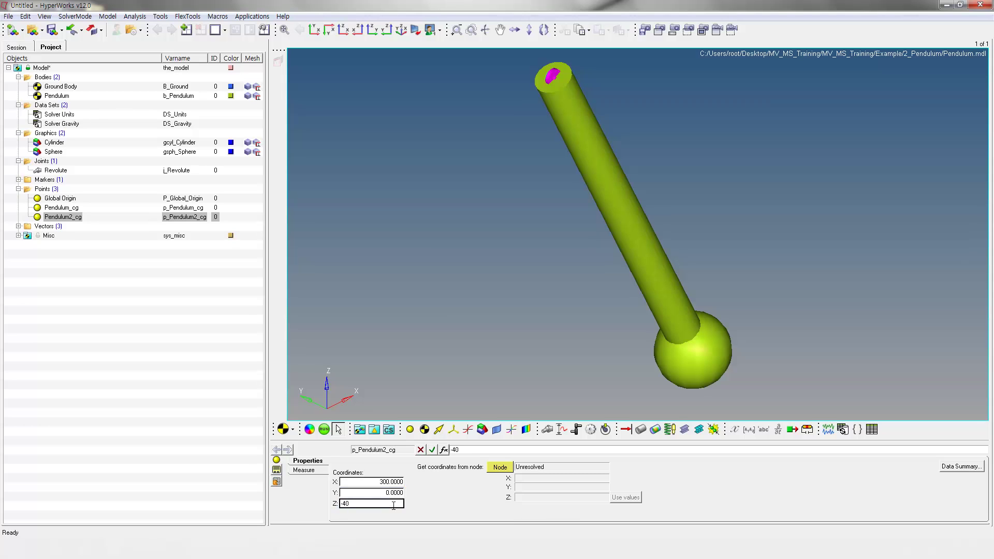
{"action": "type", "text": "0"}
{"action": "left_click", "coordinate": [656, 498]}
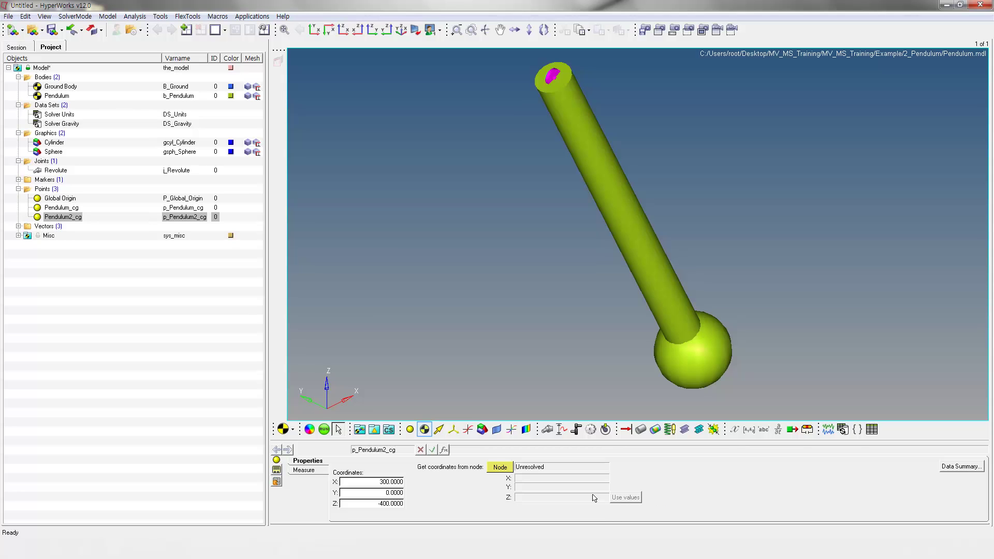
Start a new body labelled Pendulum2 with variable name b_Pendulum2.
{"action": "left_click", "coordinate": [428, 432]}
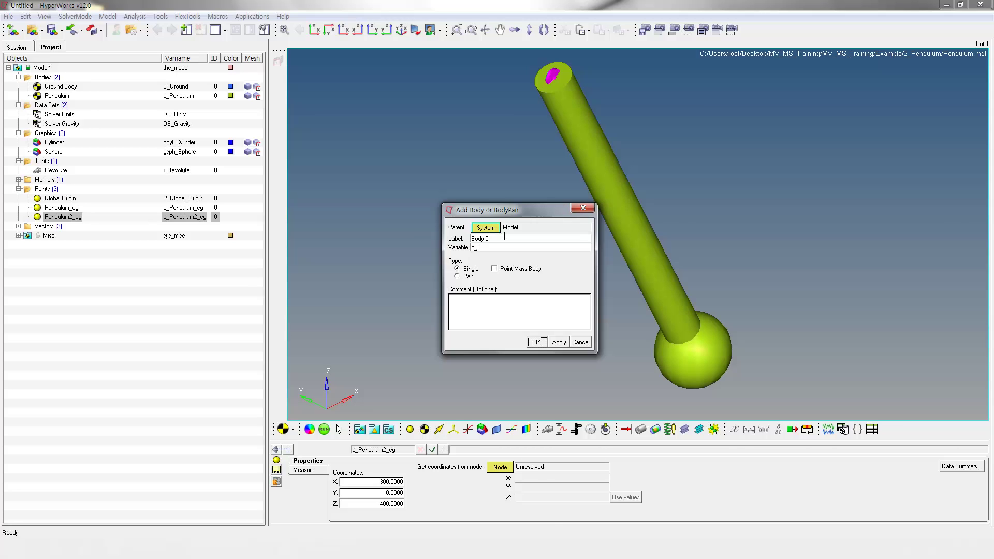
{"action": "left_click_drag", "start_coordinate": [504, 236], "coordinate": [464, 239]}
{"action": "type", "text": "Pendulum2"}
{"action": "left_click_drag", "start_coordinate": [501, 238], "coordinate": [437, 236]}
{"action": "key", "text": "ctrl+c"}
{"action": "left_click_drag", "start_coordinate": [476, 248], "coordinate": [498, 252]}
{"action": "key", "text": "ctrl+v"}
Create the Pendulum2 body and enter mass 1 and Ixx 500.
{"action": "left_click", "coordinate": [537, 343]}
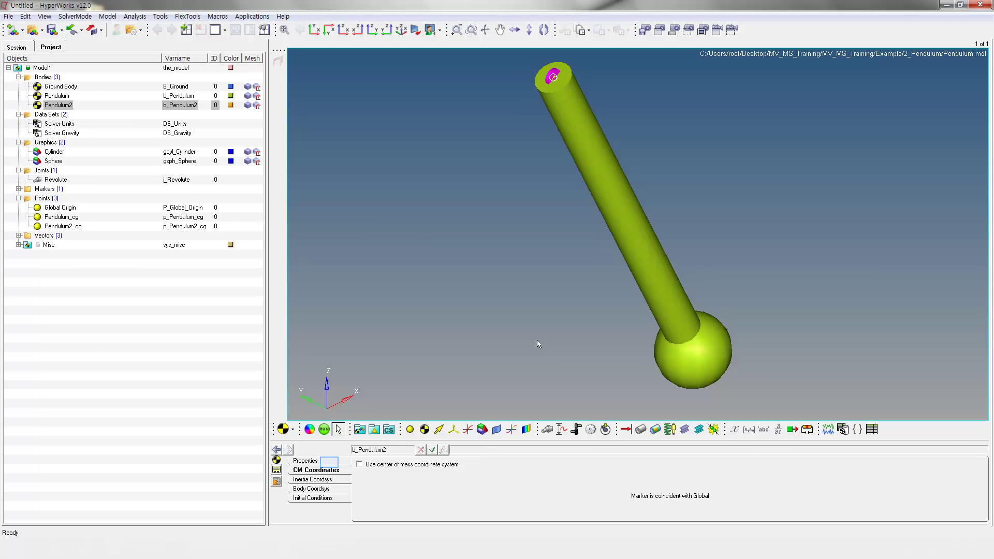
{"action": "left_click", "coordinate": [331, 462]}
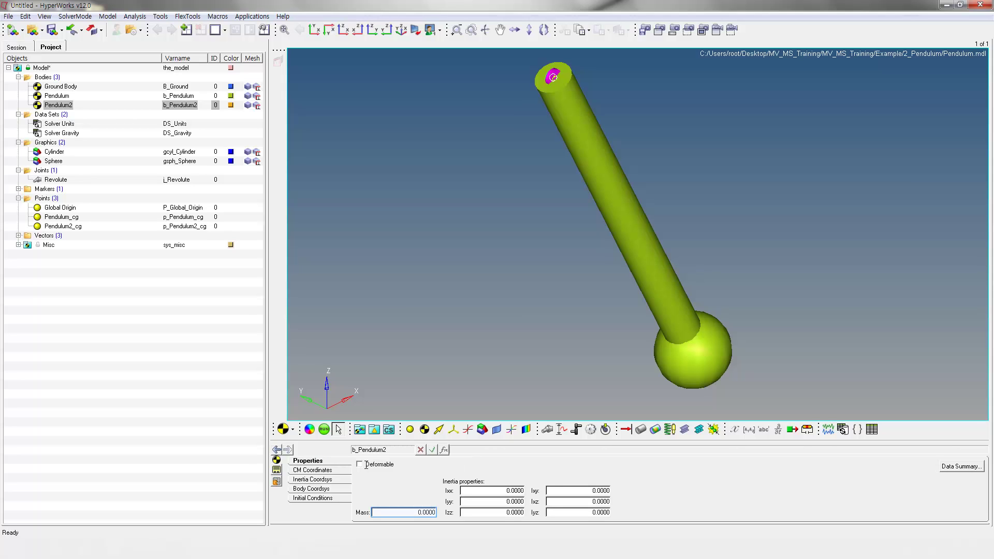
{"action": "left_click", "coordinate": [424, 513]}
{"action": "type", "text": "1"}
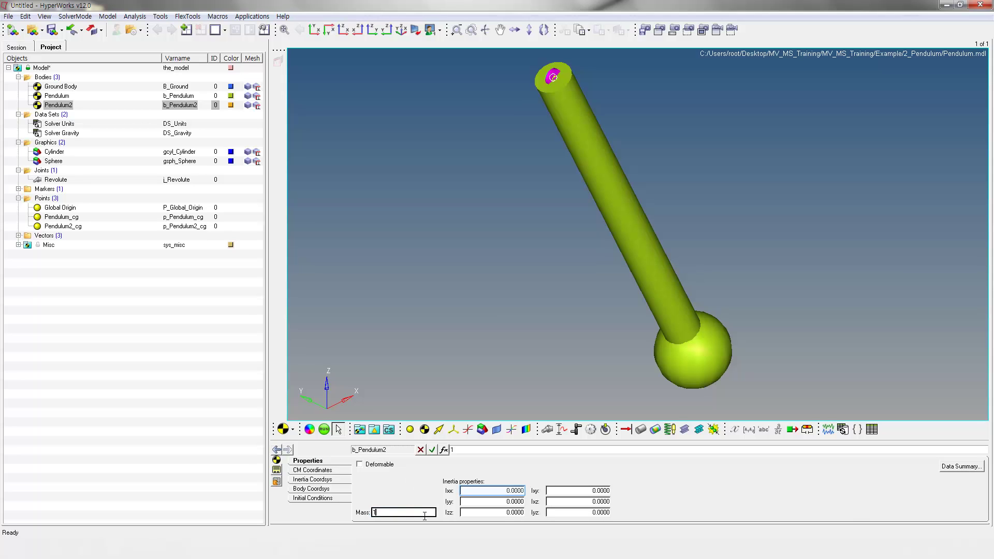
{"action": "left_click", "coordinate": [496, 490]}
{"action": "type", "text": "50"}
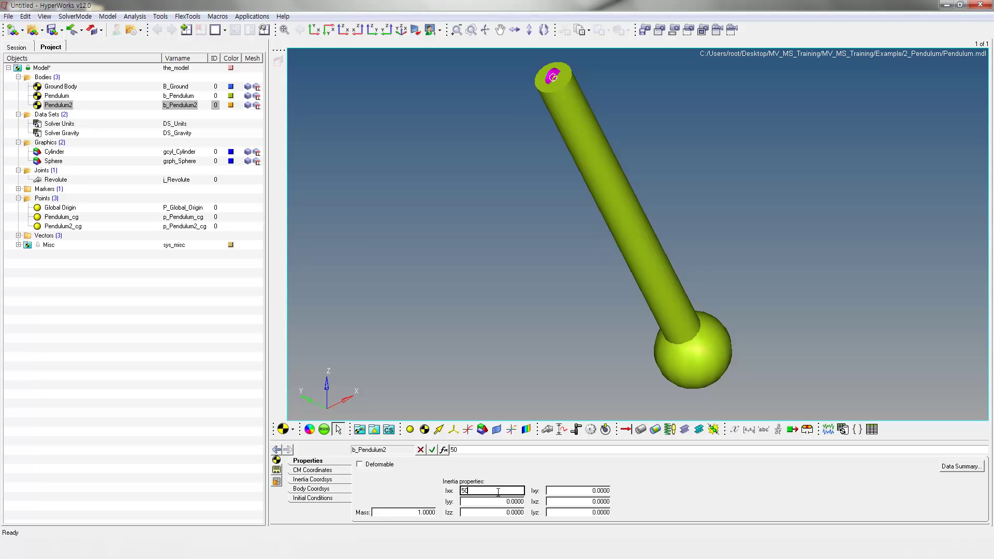
{"action": "type", "text": "0"}
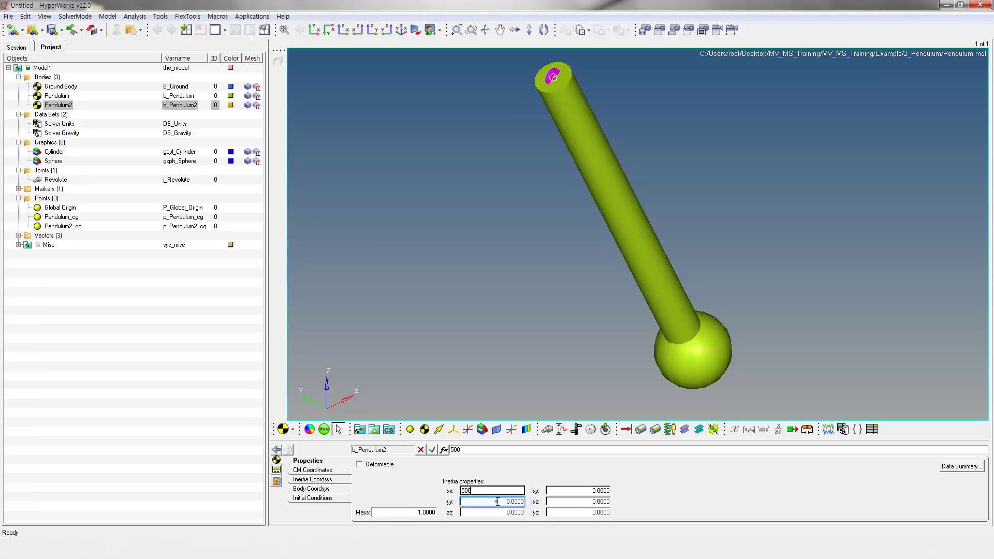
Correct the mistyped Ixx to 500 and set Iyy and Izz to 500.
{"action": "left_click", "coordinate": [497, 502]}
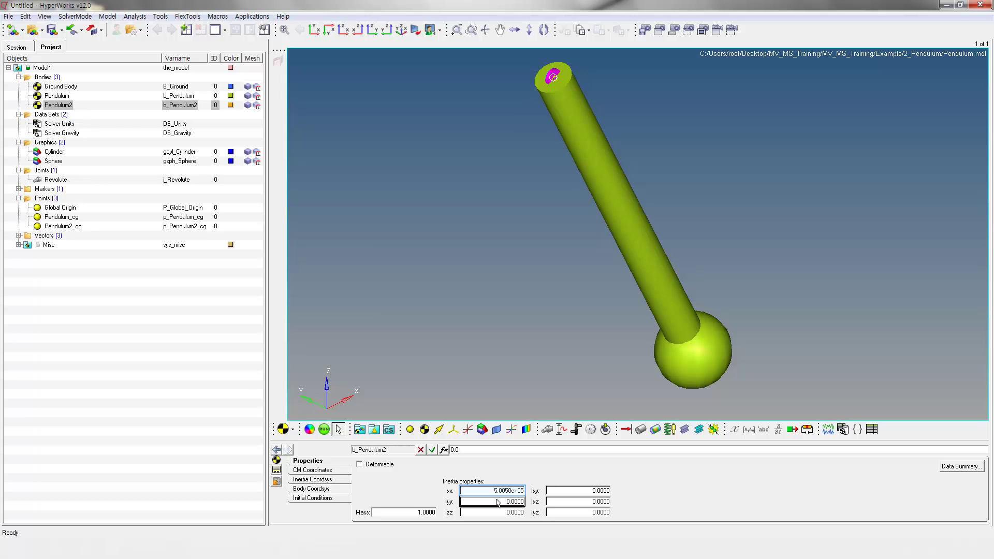
{"action": "left_click", "coordinate": [497, 495]}
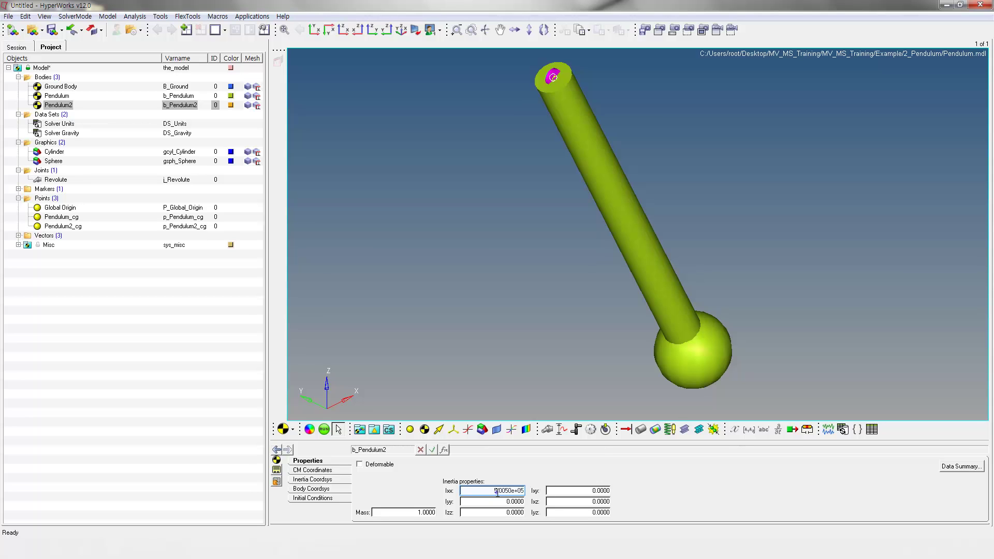
{"action": "left_click", "coordinate": [498, 492]}
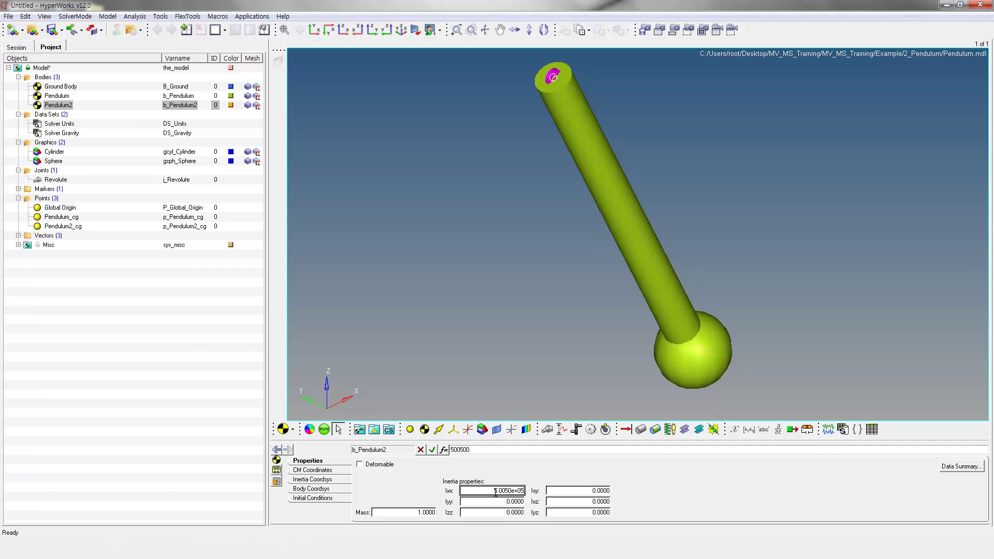
{"action": "double_click", "coordinate": [494, 491]}
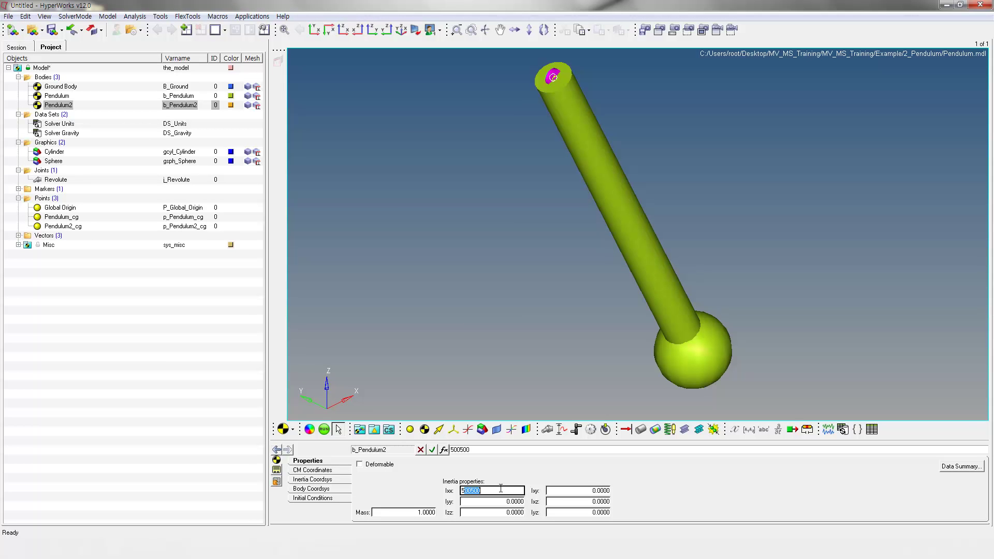
{"action": "type", "text": "500"}
{"action": "key", "text": "Tab"}
{"action": "type", "text": "50"}
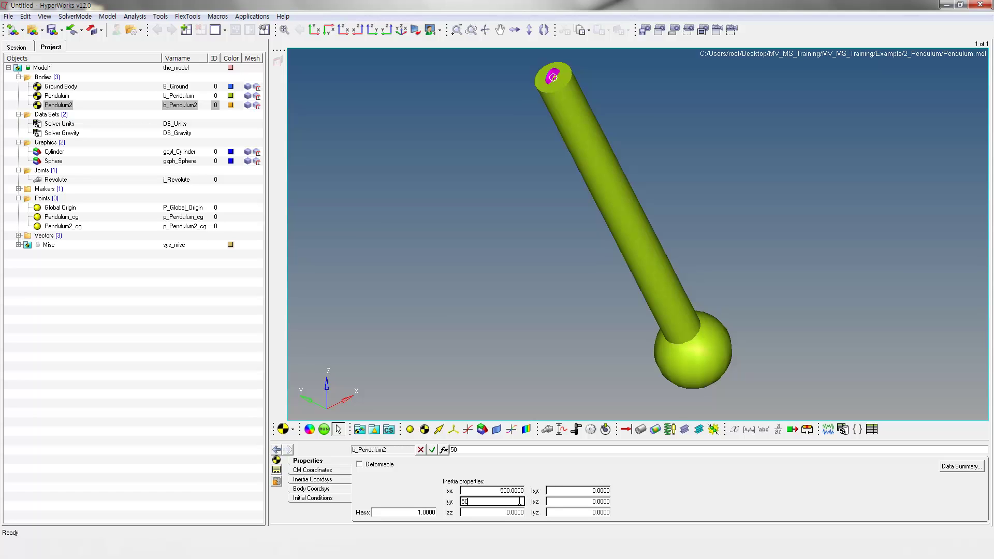
{"action": "type", "text": "0"}
{"action": "left_click", "coordinate": [513, 512]}
{"action": "type", "text": "50"}
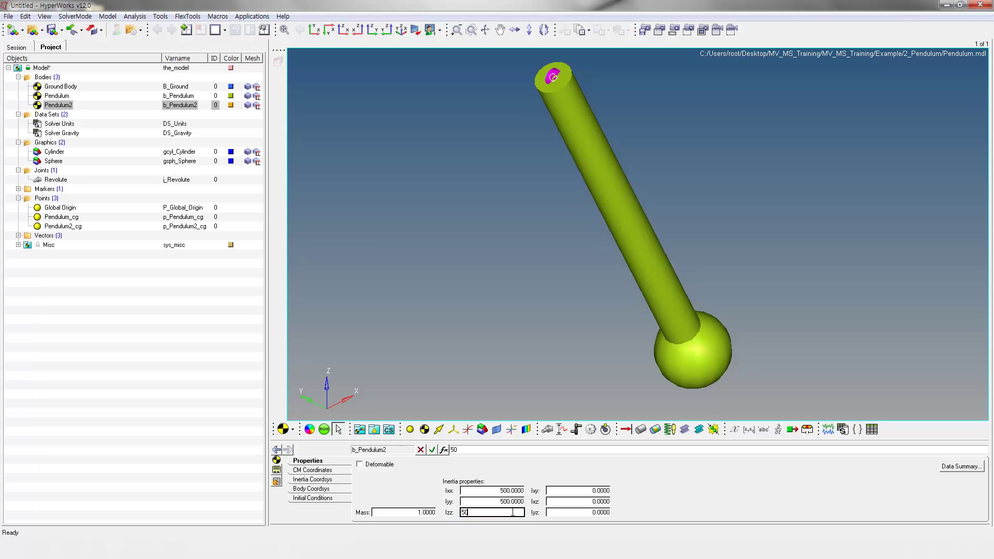
{"action": "type", "text": "0"}
Apply Izz 500, enable the center-of-mass coordinate system, and set its origin to Pendulum2_cg.
{"action": "left_click", "coordinate": [615, 493]}
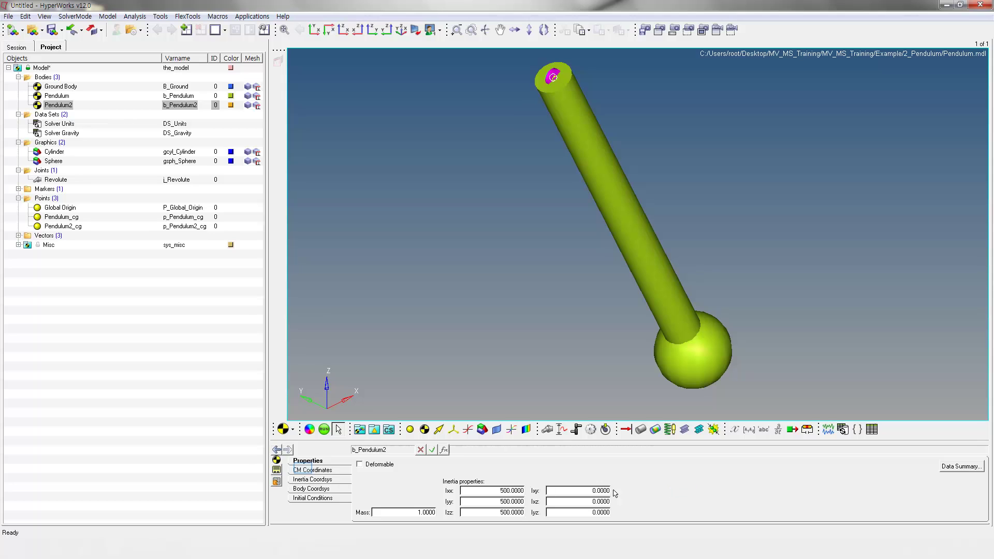
{"action": "left_click", "coordinate": [304, 471]}
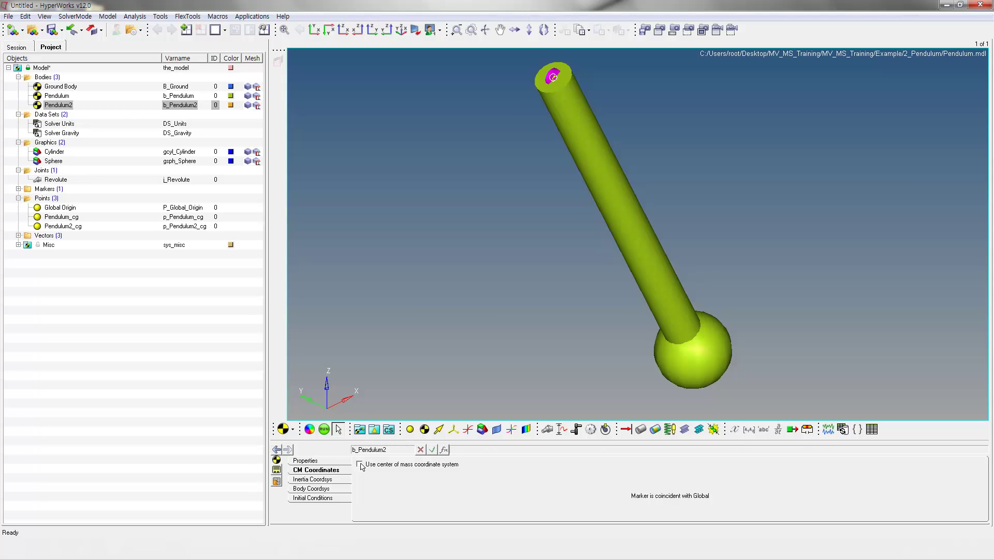
{"action": "left_click", "coordinate": [360, 464]}
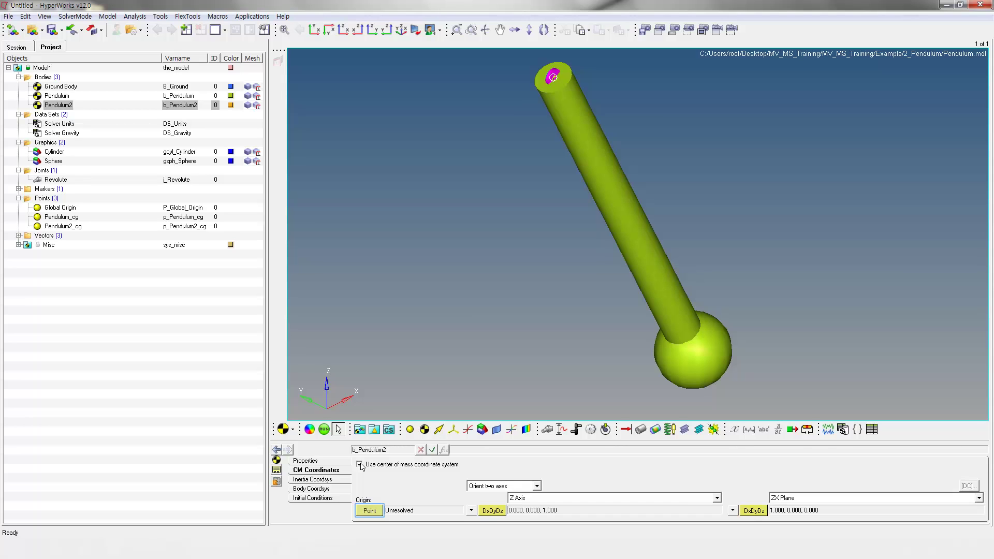
{"action": "left_click", "coordinate": [376, 511]}
{"action": "double_click", "coordinate": [376, 511]}
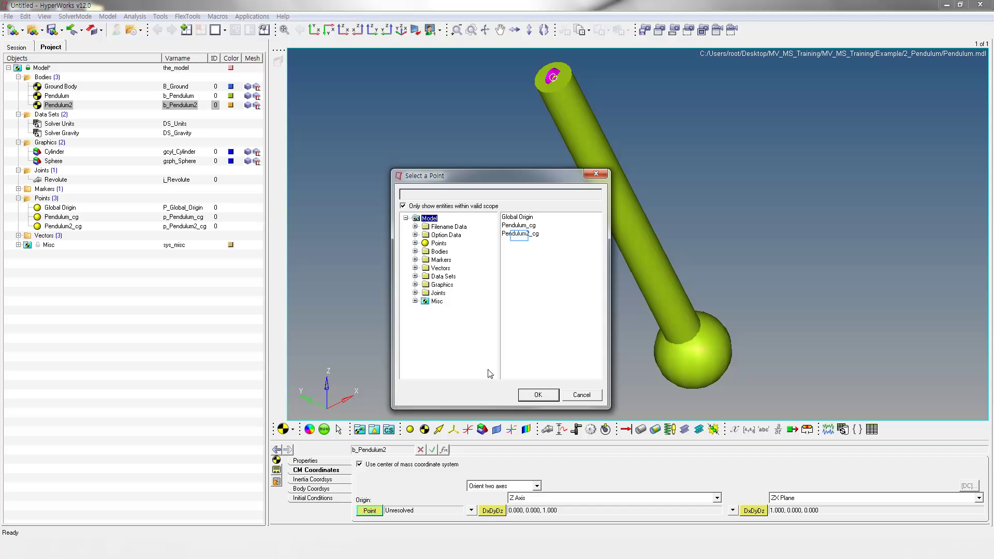
{"action": "left_click", "coordinate": [520, 234]}
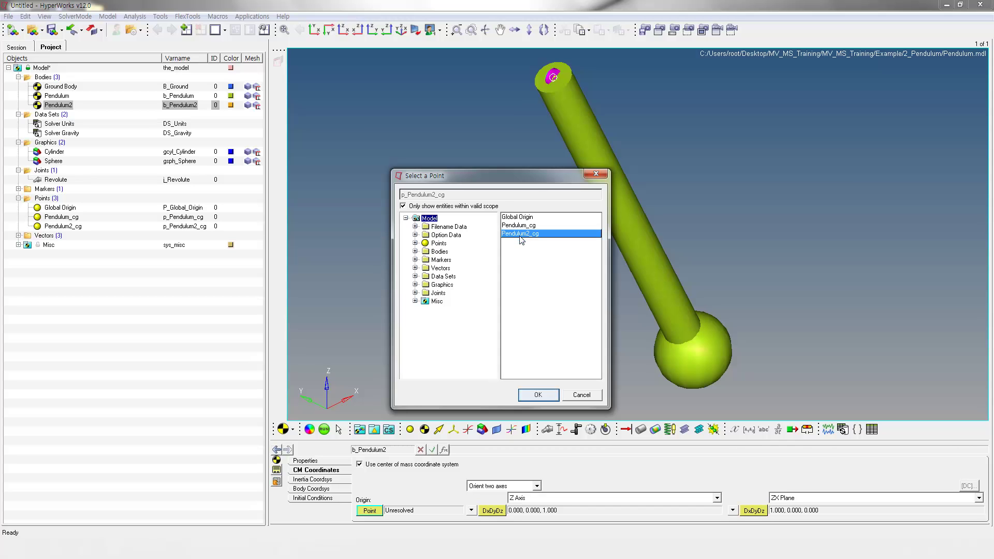
{"action": "left_click", "coordinate": [541, 395]}
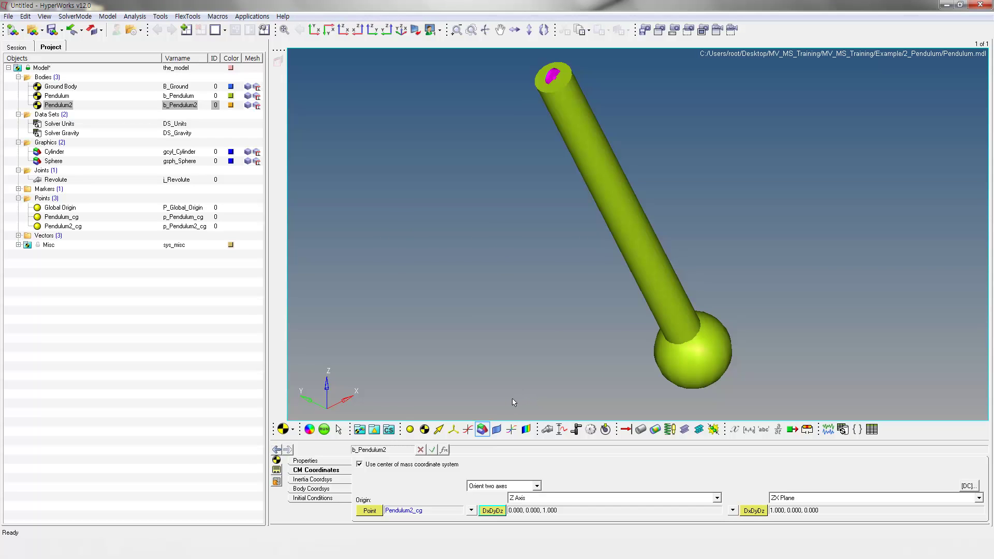
Start a new Cylinder-type graphic and rename its label to Cylinder2.
{"action": "right_click", "coordinate": [485, 432]}
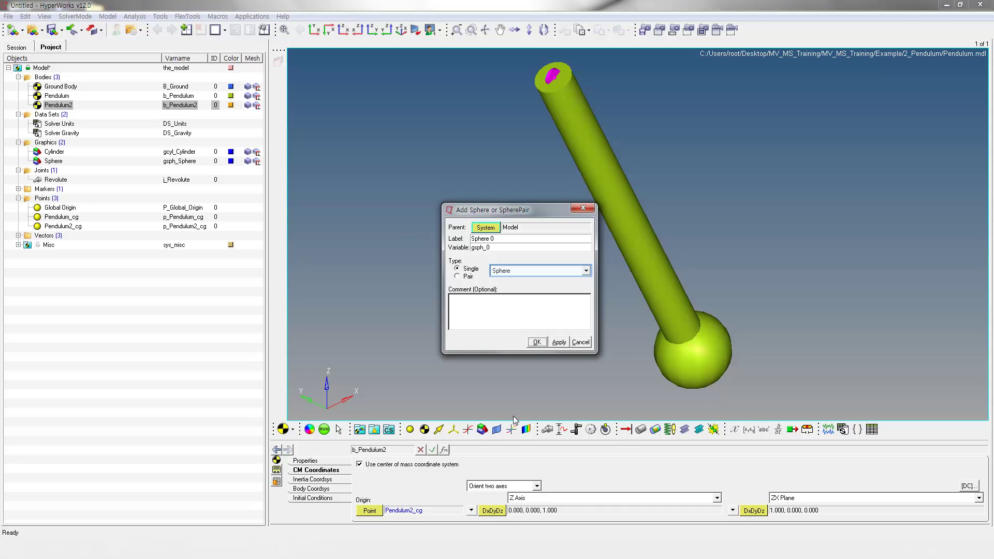
{"action": "left_click", "coordinate": [539, 273]}
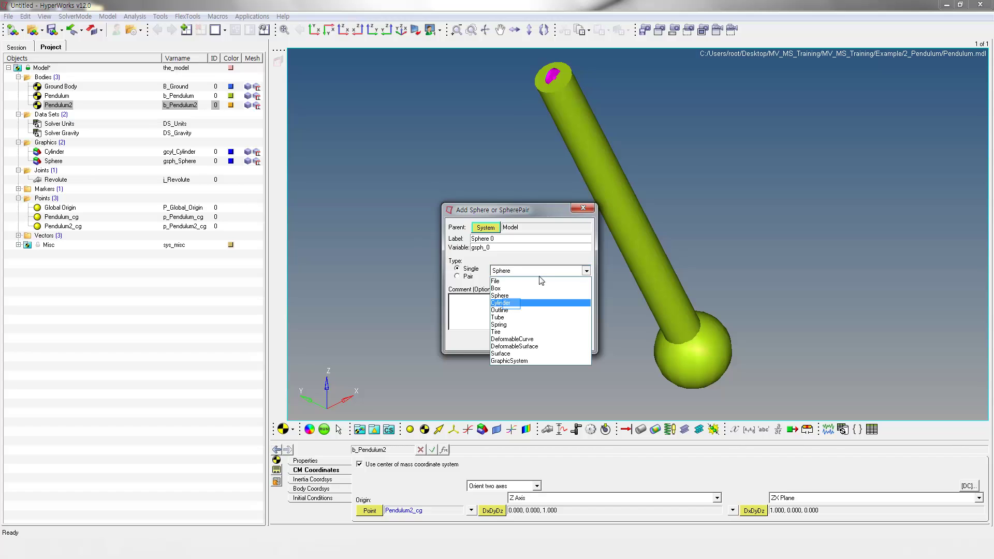
{"action": "left_click", "coordinate": [513, 303]}
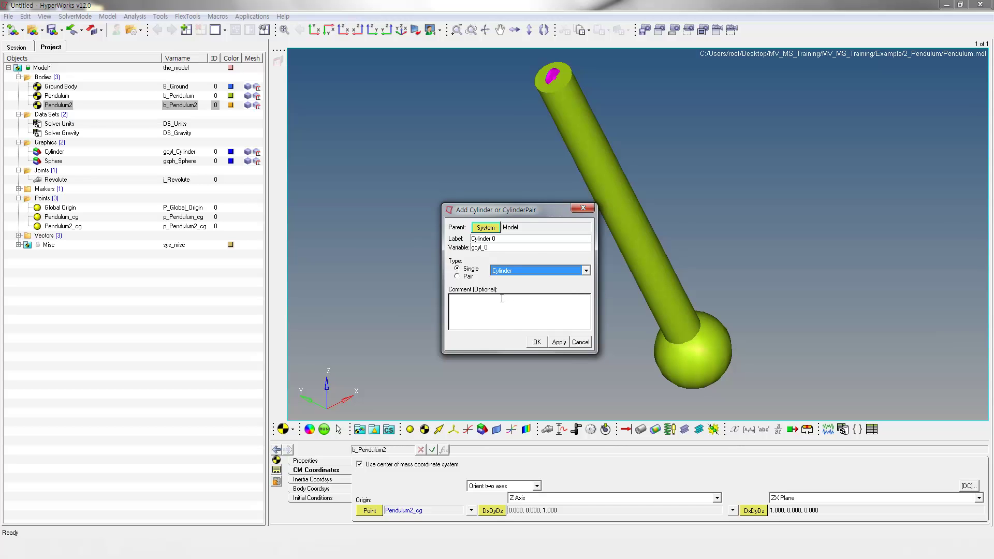
{"action": "double_click", "coordinate": [494, 239]}
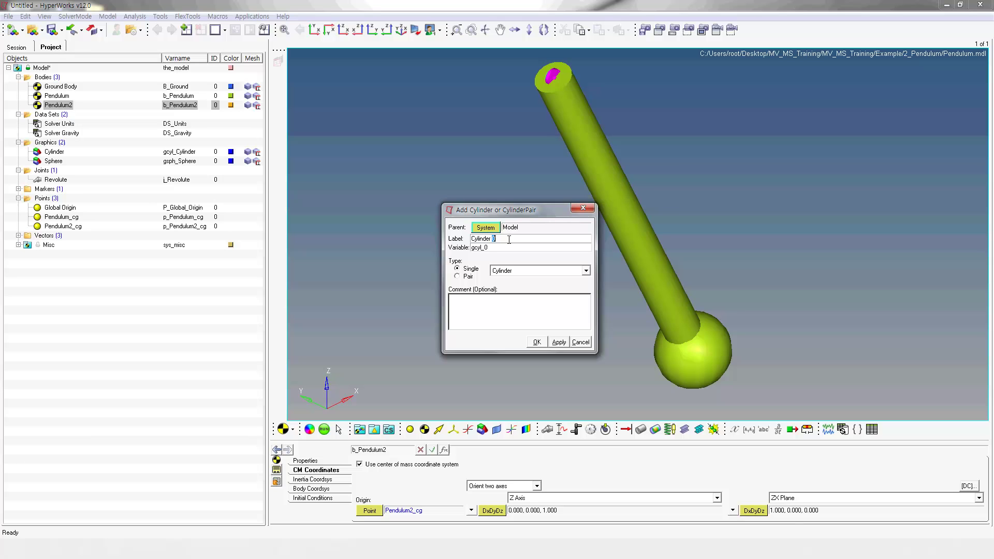
{"action": "key", "text": "BackSpace"}
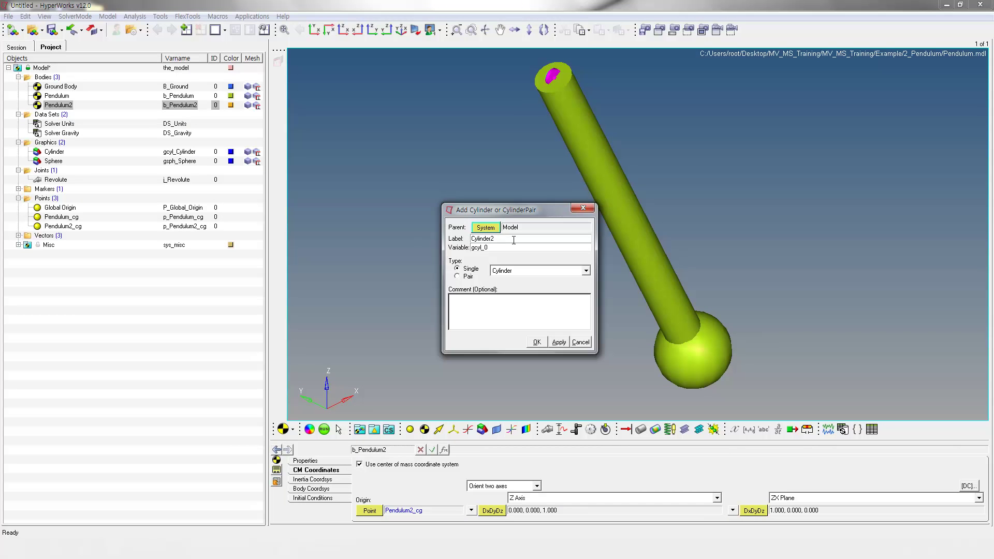
{"action": "left_click", "coordinate": [513, 239]}
{"action": "double_click", "coordinate": [513, 240]}
{"action": "key", "text": "ctrl+c"}
Create Cylinder2 with variable gcyl_Cylinder2 and make Pendulum2 its parent body.
{"action": "left_click_drag", "start_coordinate": [485, 247], "coordinate": [501, 249]}
{"action": "key", "text": "ctrl+v"}
{"action": "left_click", "coordinate": [537, 342]}
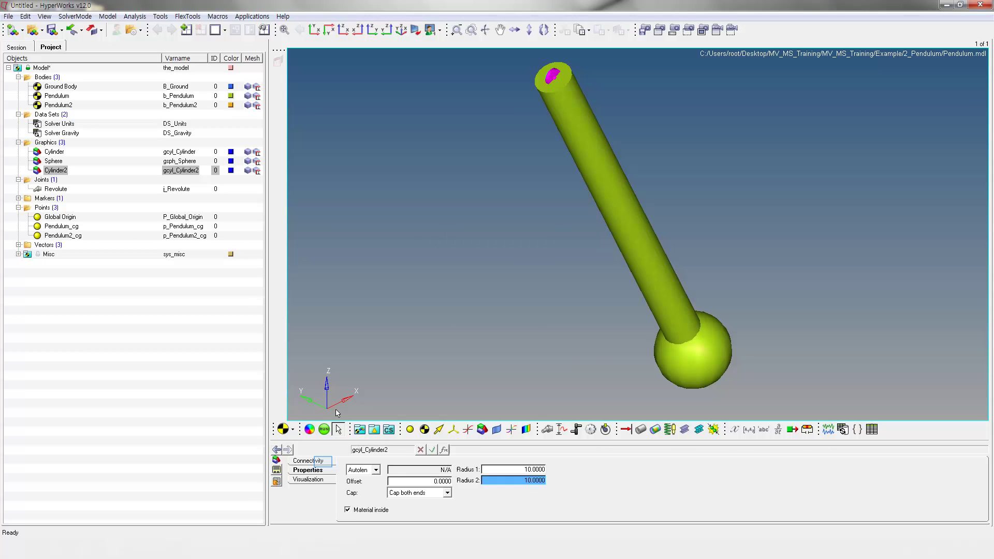
{"action": "left_click", "coordinate": [323, 462]}
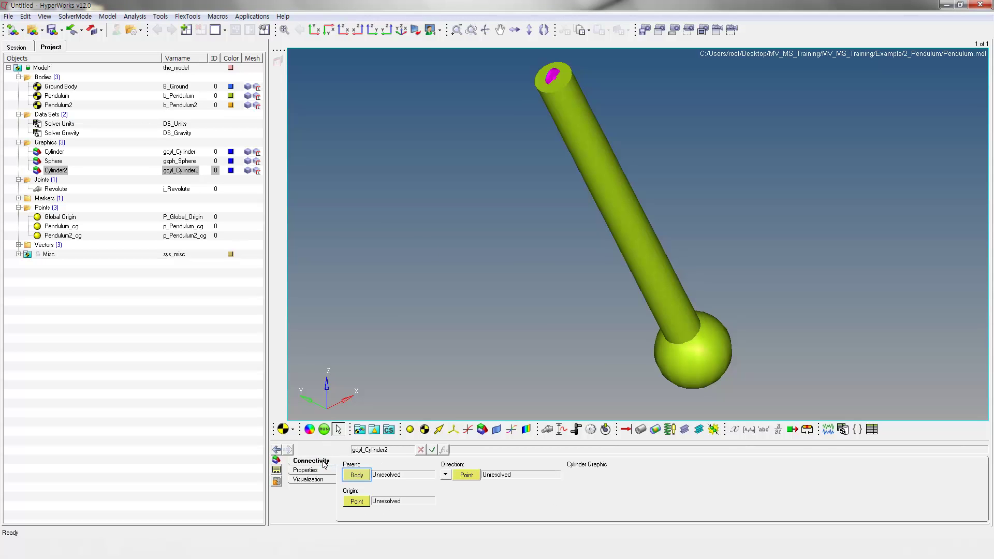
{"action": "left_click", "coordinate": [357, 475]}
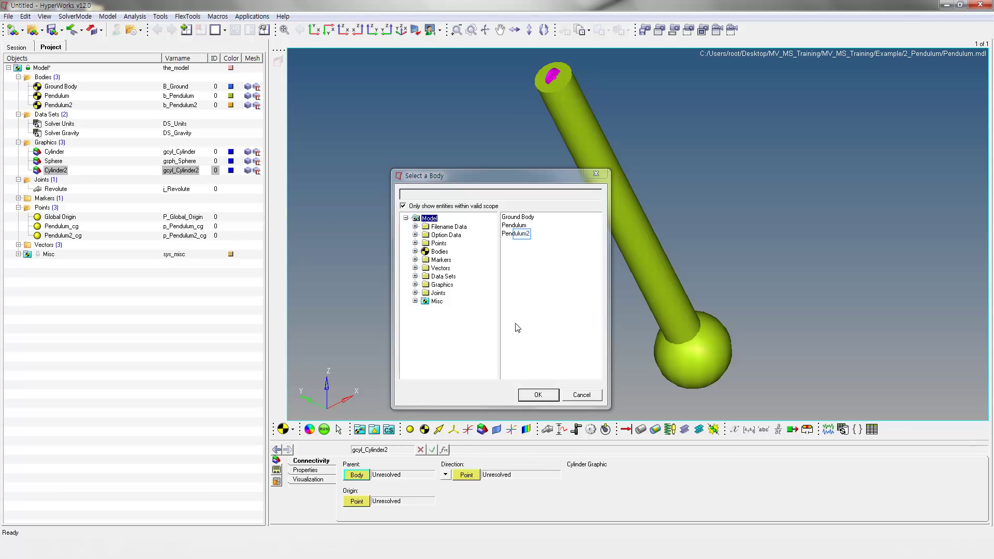
{"action": "left_click", "coordinate": [523, 234]}
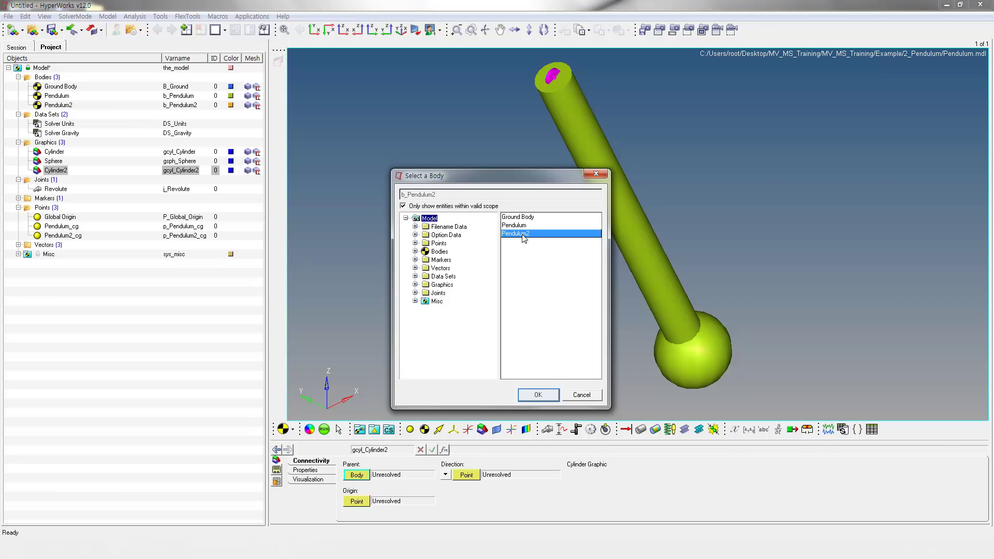
{"action": "left_click", "coordinate": [533, 394]}
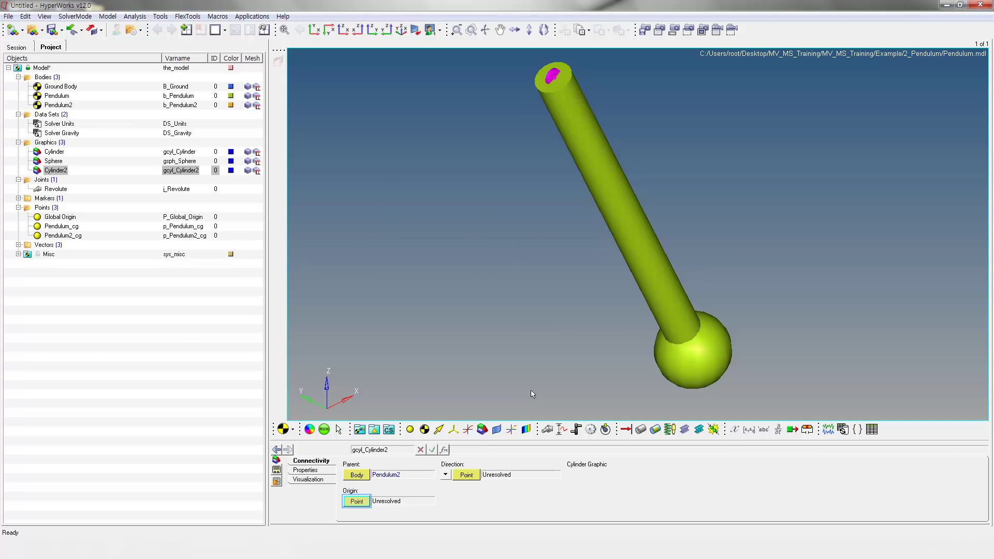
Run Cylinder2 from origin Pendulum2_cg toward Pendulum_cg.
{"action": "left_click", "coordinate": [356, 502]}
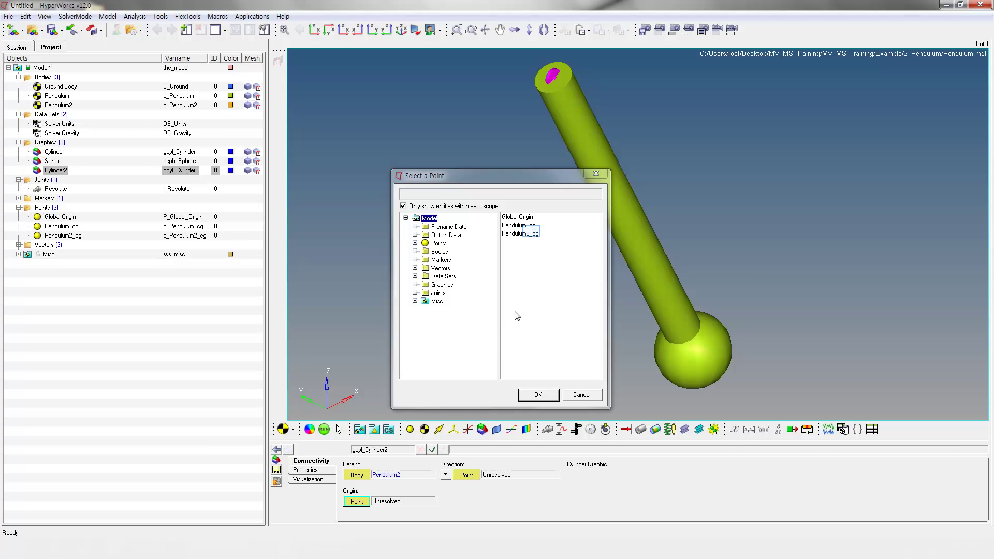
{"action": "left_click", "coordinate": [533, 234]}
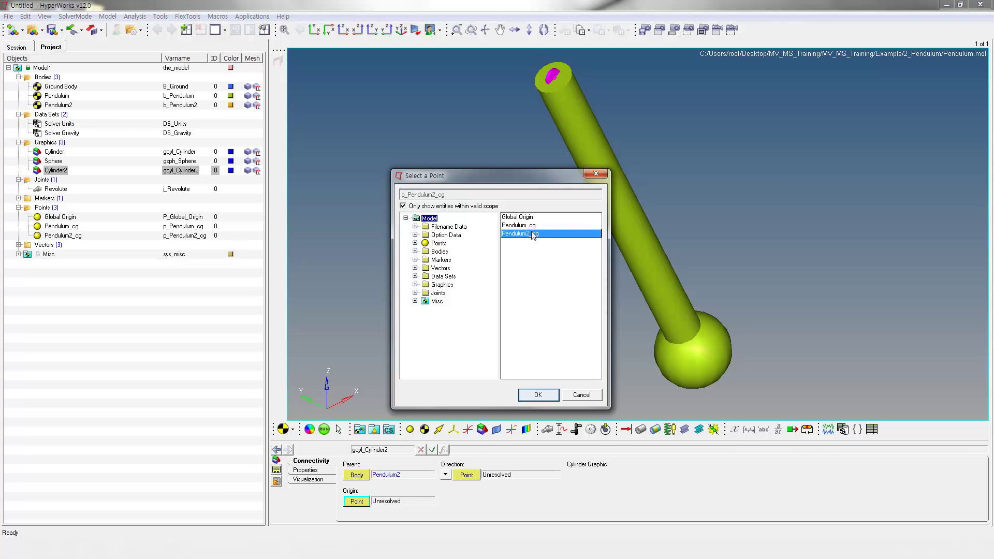
{"action": "left_click", "coordinate": [538, 395]}
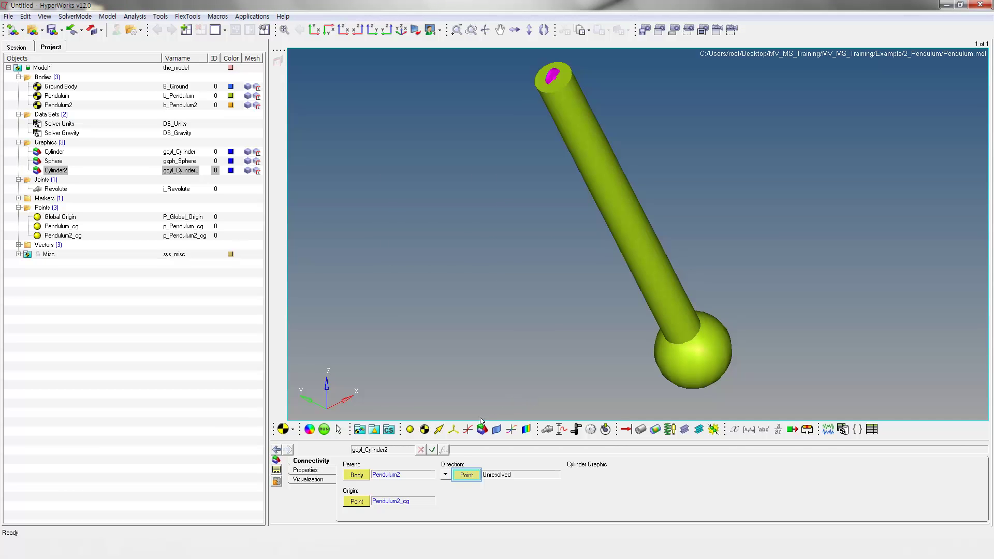
{"action": "left_click", "coordinate": [466, 475]}
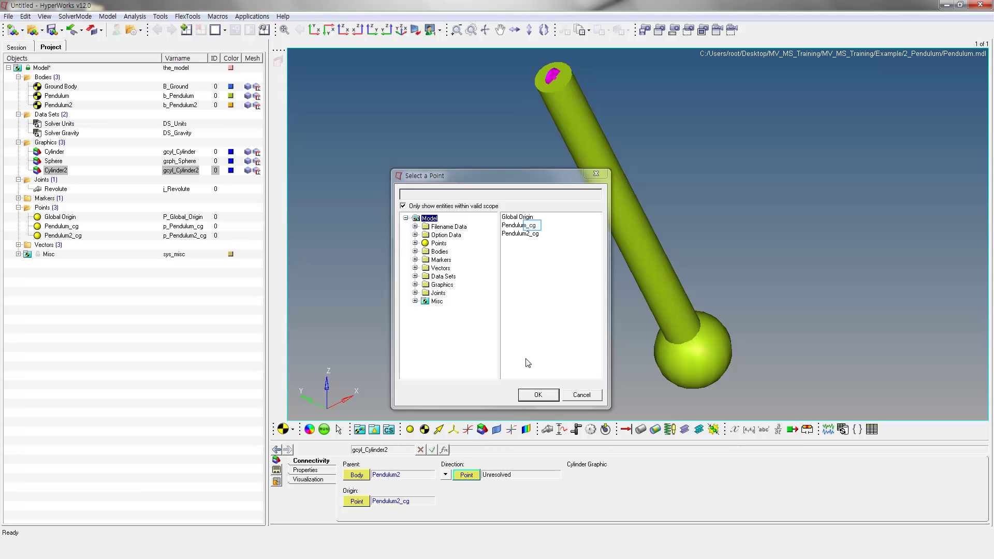
{"action": "left_click", "coordinate": [533, 227]}
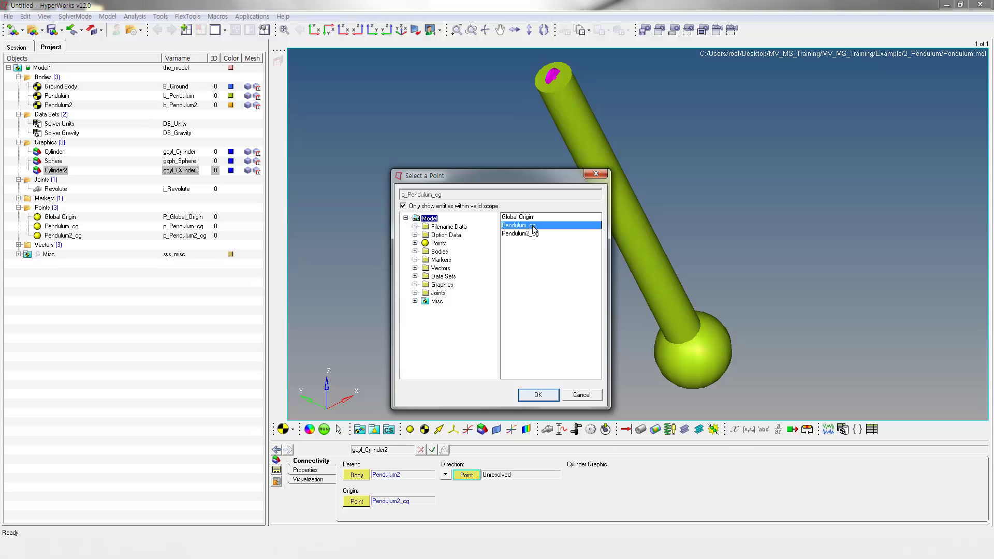
{"action": "left_click", "coordinate": [539, 395]}
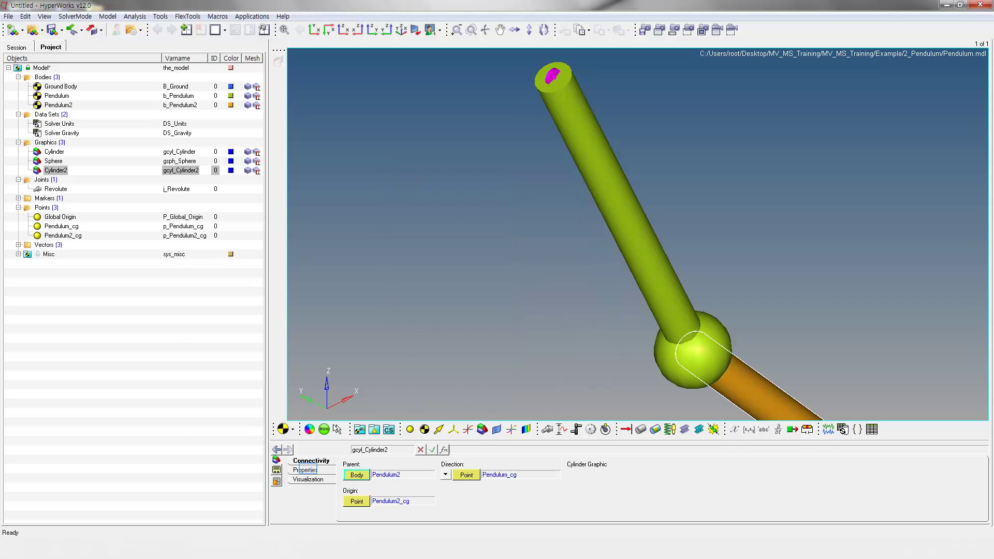
{"action": "left_click", "coordinate": [309, 470]}
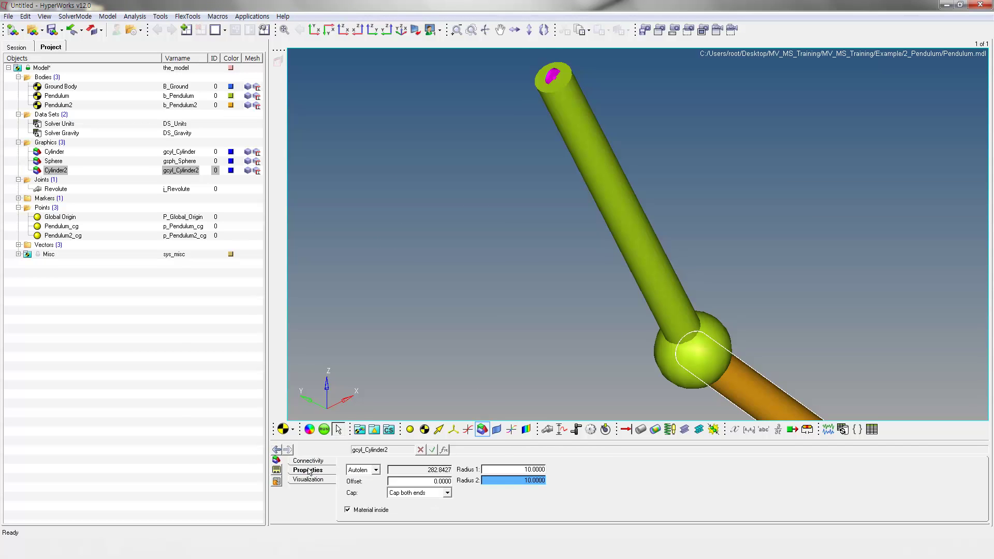
{"action": "left_click", "coordinate": [482, 429]}
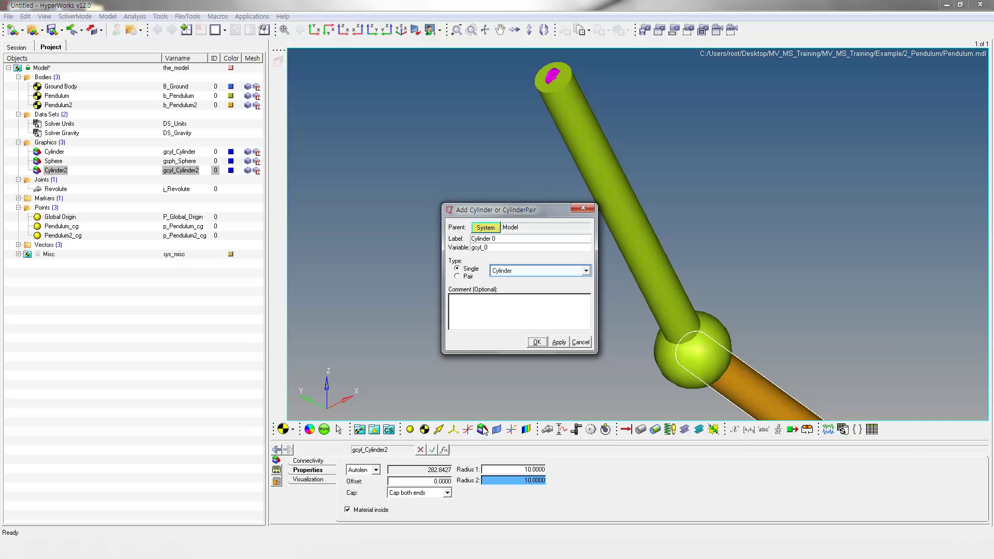
Switch the new graphic to a Sphere, named Sphere2 with variable gsph_Sphere2, and create it.
{"action": "left_click", "coordinate": [567, 274]}
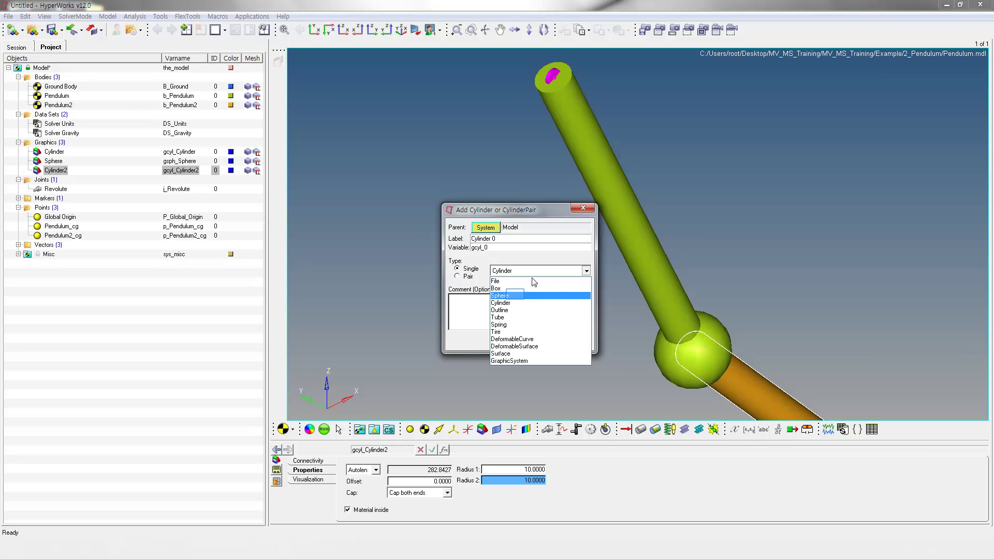
{"action": "left_click", "coordinate": [516, 295]}
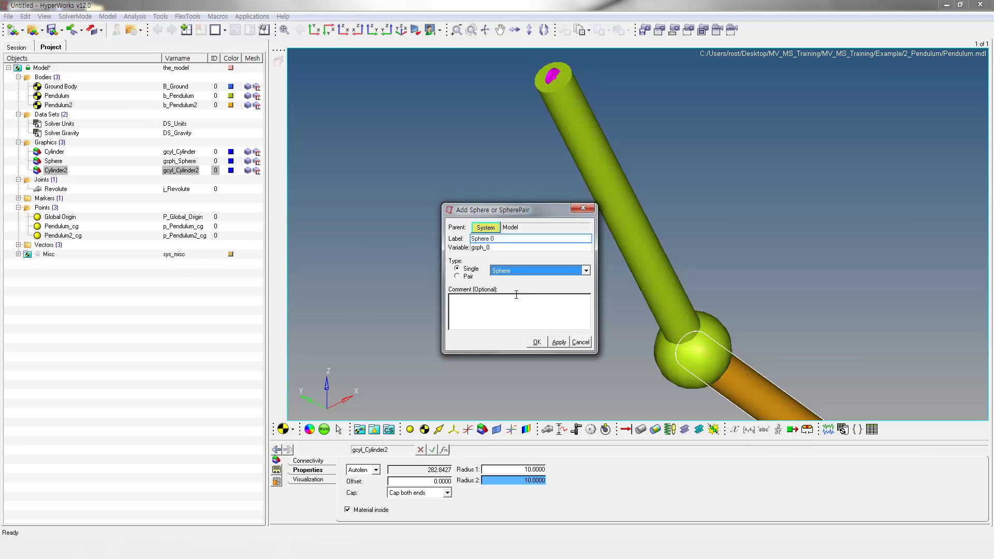
{"action": "left_click", "coordinate": [511, 236]}
{"action": "key", "text": "BackSpace"}
{"action": "key", "text": "BackSpace"}
{"action": "type", "text": "2"}
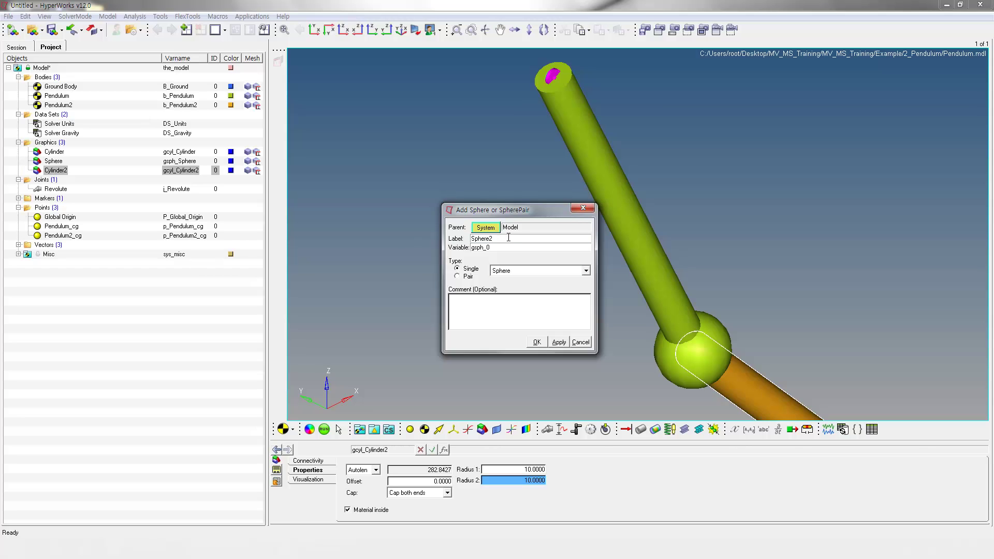
{"action": "left_click_drag", "start_coordinate": [508, 240], "coordinate": [432, 238]}
{"action": "key", "text": "ctrl+c"}
{"action": "left_click_drag", "start_coordinate": [486, 247], "coordinate": [508, 252]}
{"action": "key", "text": "ctrl+v"}
{"action": "left_click", "coordinate": [537, 341]}
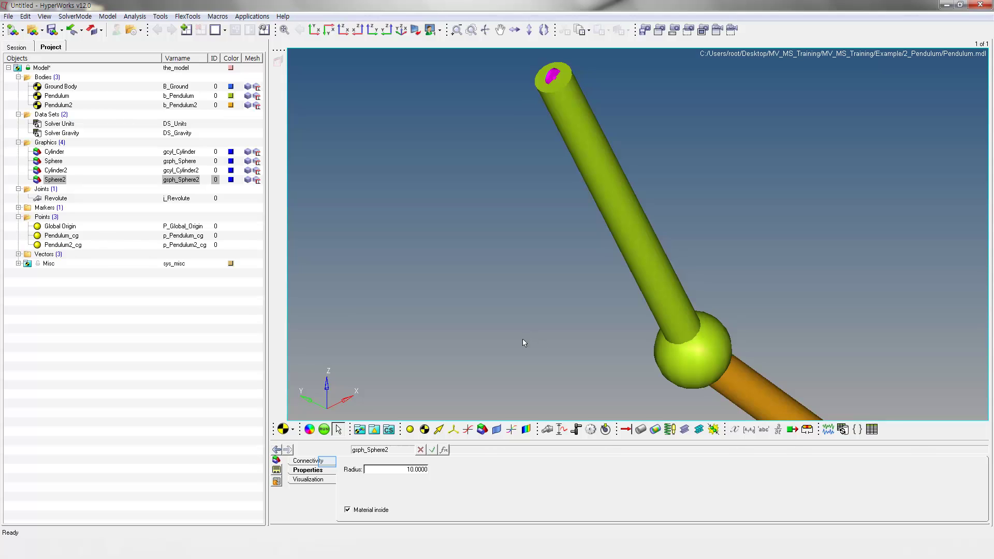
Attach Sphere2 to Pendulum2 with its centre at Pendulum2_cg.
{"action": "left_click", "coordinate": [327, 464]}
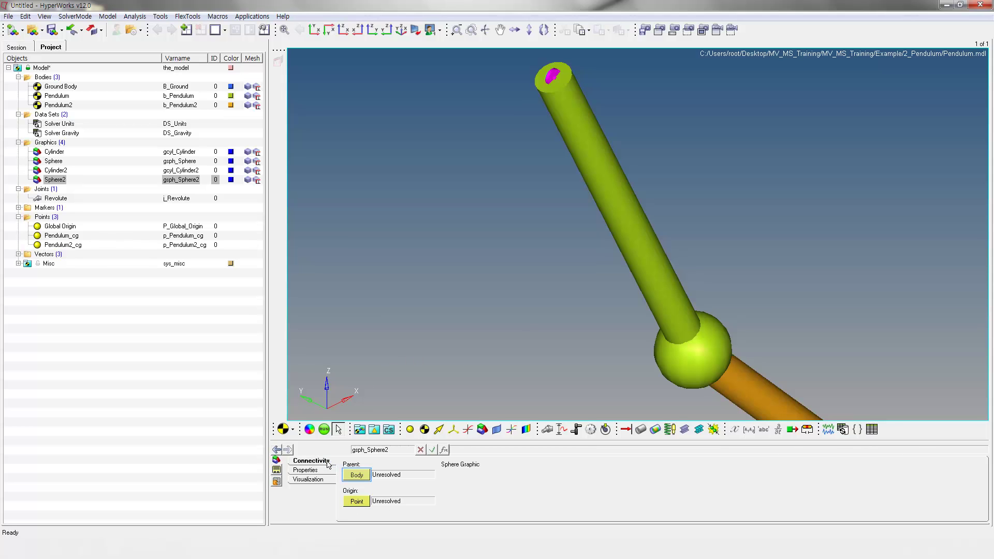
{"action": "left_click", "coordinate": [357, 474]}
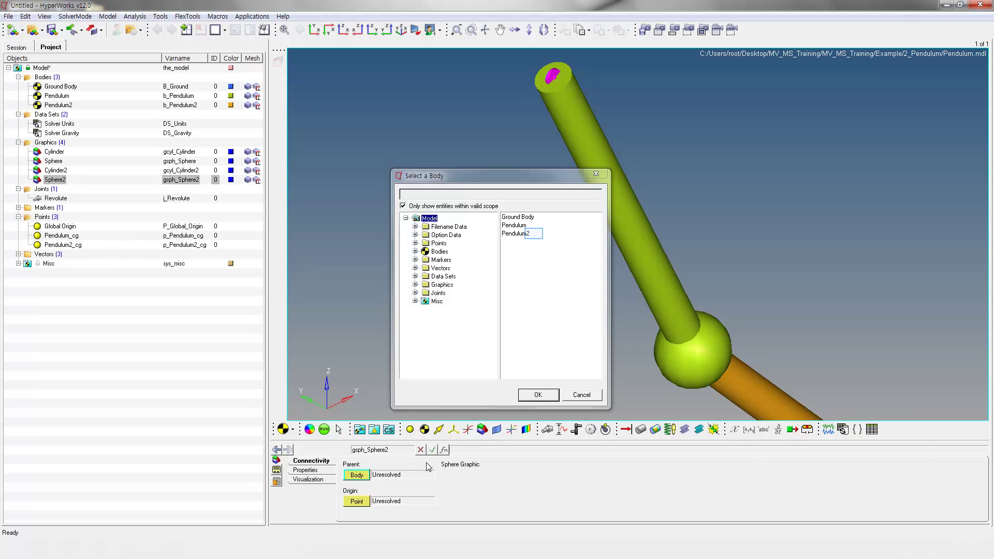
{"action": "left_click", "coordinate": [534, 235]}
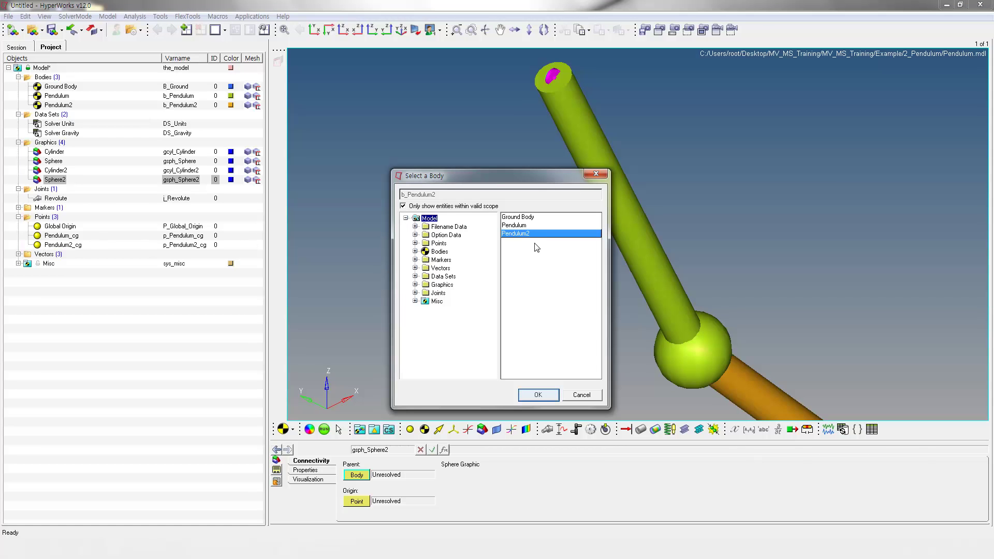
{"action": "left_click", "coordinate": [536, 396]}
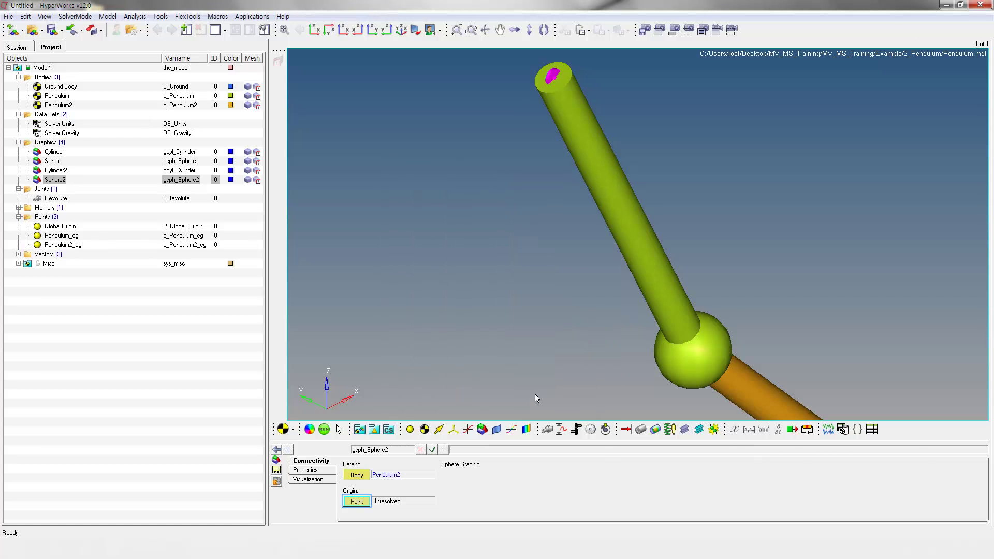
{"action": "left_click", "coordinate": [365, 502]}
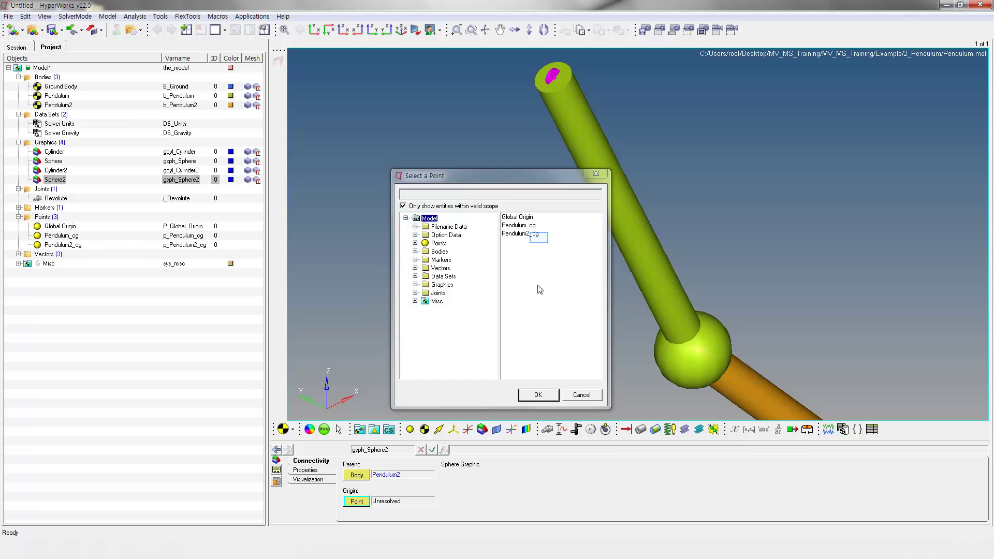
{"action": "left_click", "coordinate": [539, 240]}
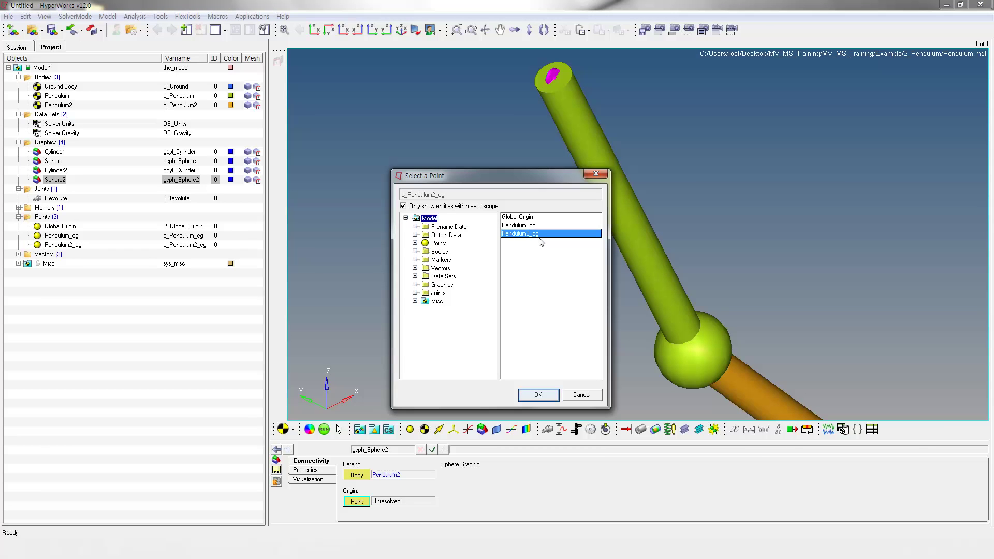
{"action": "left_click", "coordinate": [537, 395]}
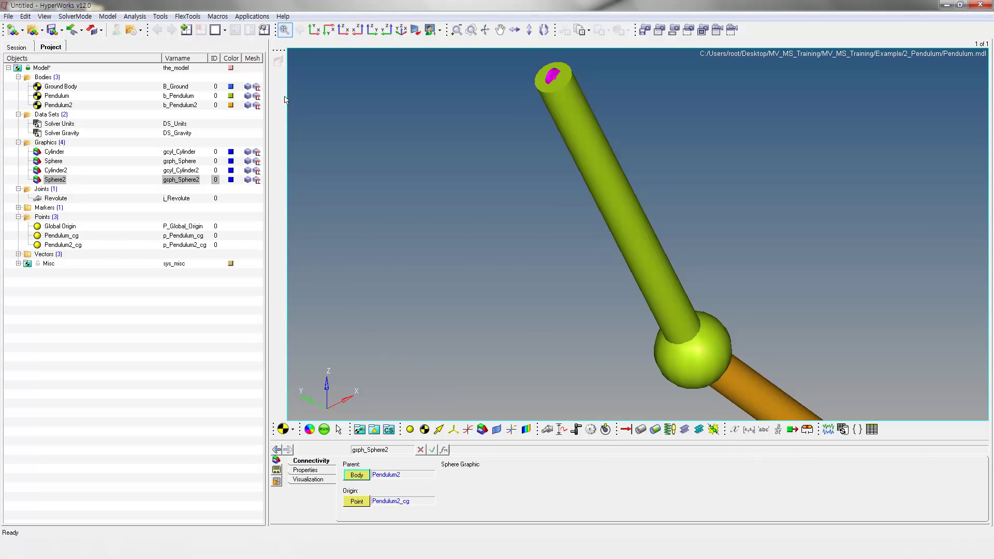
Fit the pendulum in view and set the sphere radius to 20.
{"action": "left_click", "coordinate": [284, 30]}
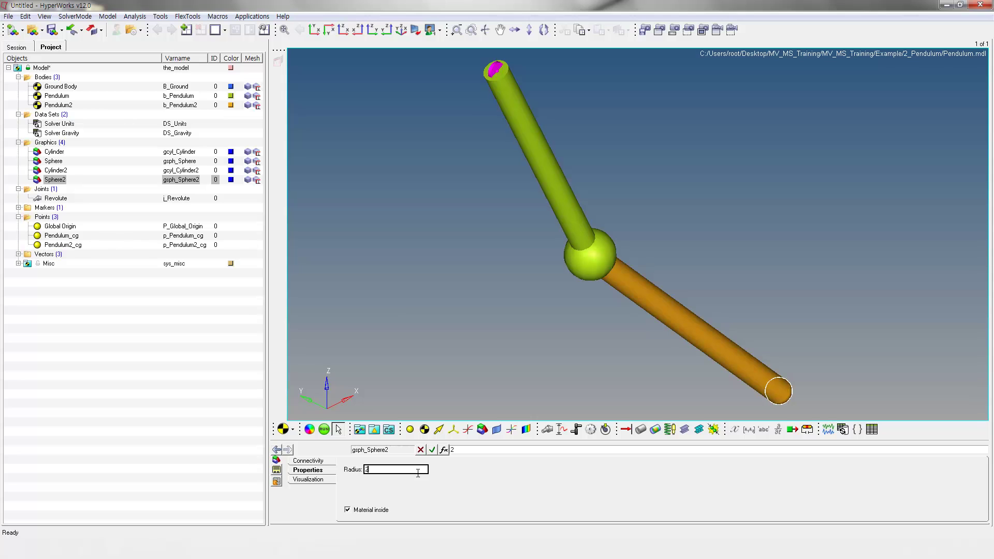
{"action": "type", "text": "0"}
{"action": "left_click", "coordinate": [496, 479]}
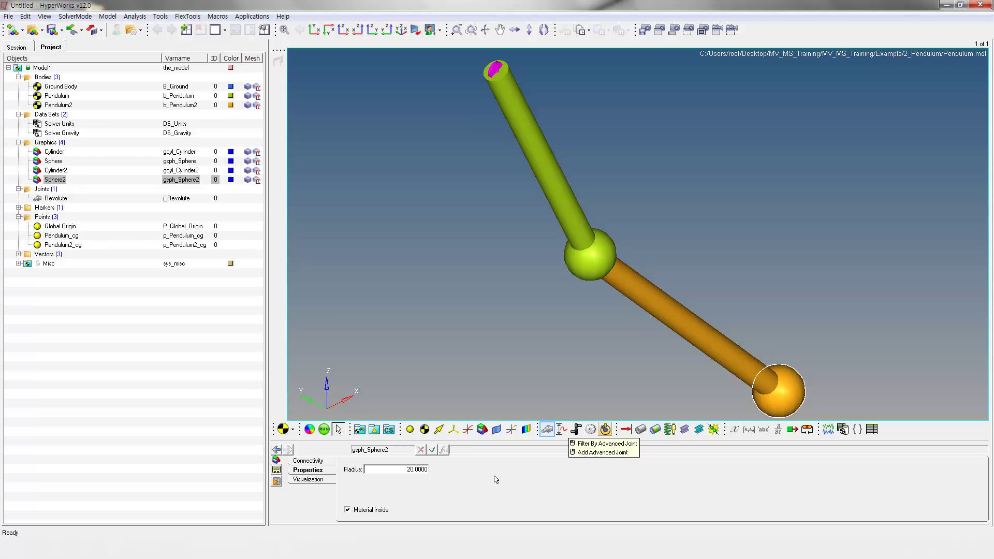
Start a new Revolute Joint labelled Revolute2 with variable name j_Revolute2.
{"action": "left_click", "coordinate": [548, 431]}
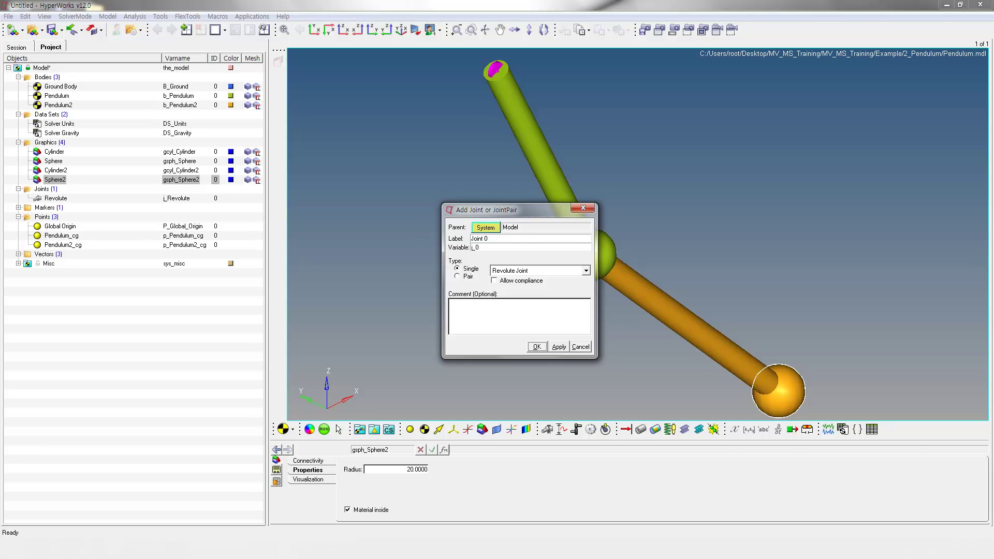
{"action": "triple_click", "coordinate": [499, 240]}
{"action": "type", "text": "Revolute2"}
{"action": "key", "text": "shift+Home"}
{"action": "double_click", "coordinate": [475, 247]}
{"action": "type", "text": "j_Revolute2"}
Create the revolute joint Revolute2, leaving its bodies, origin and alignment axis unresolved.
{"action": "left_click", "coordinate": [536, 347]}
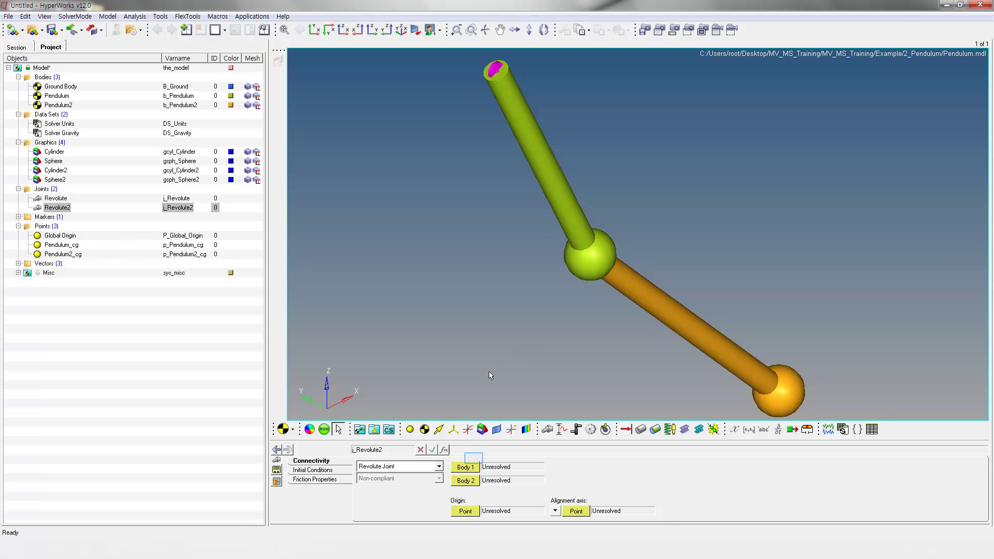